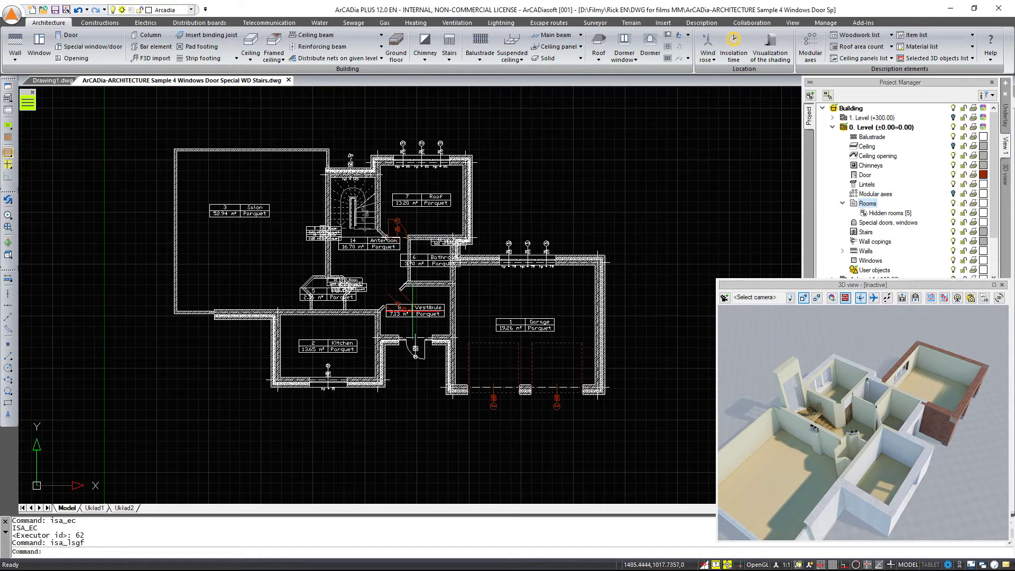
- Define a horizontal cross-section line across the ground-floor plan from beyond the garage to beyond the kitchen, viewing toward the upper side
drag(833, 412, 801, 387)
drag(934, 482, 936, 442)
scroll(916, 386, up, 4)
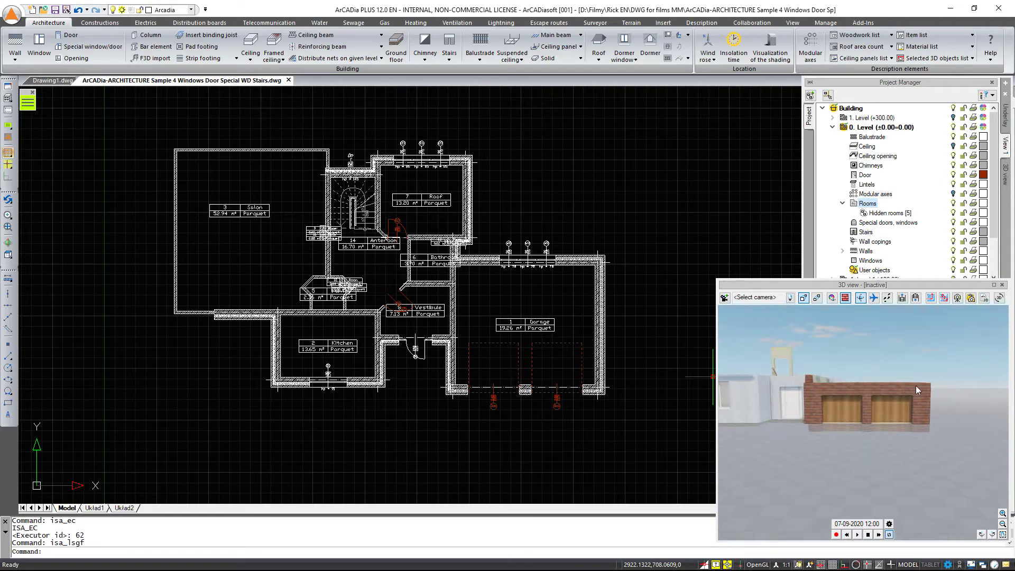
scroll(916, 386, up, 2)
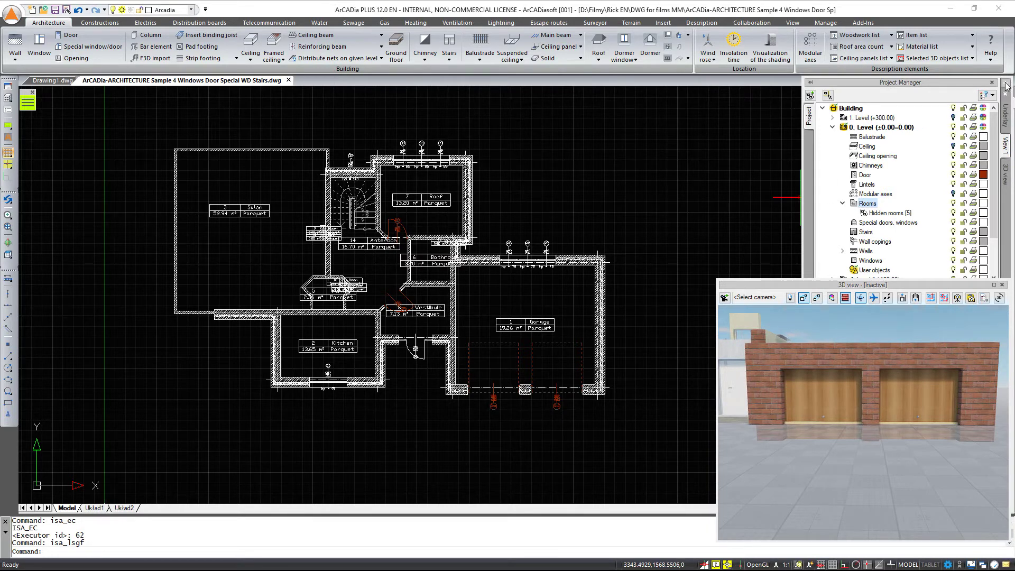
click(987, 94)
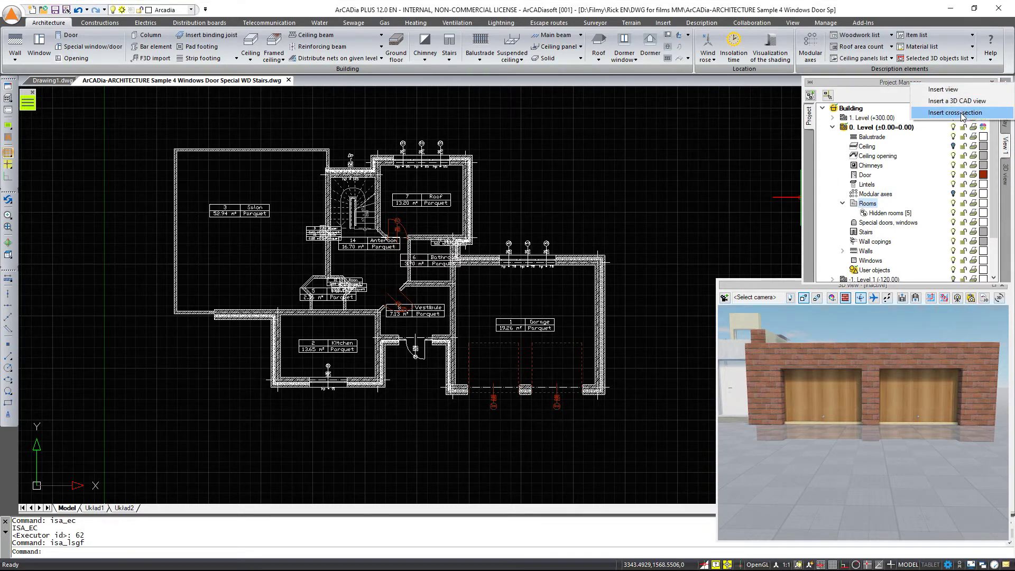
click(961, 113)
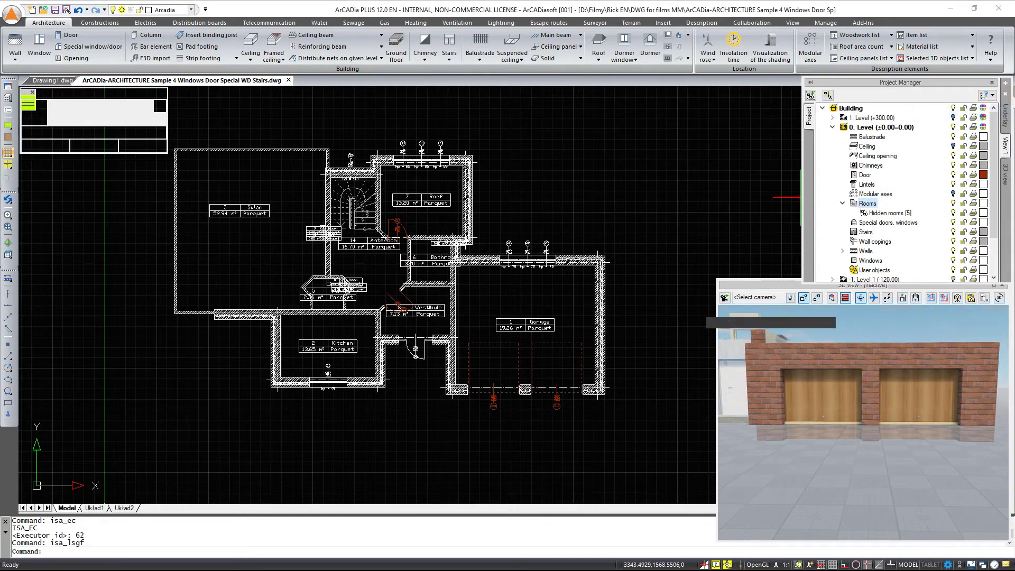
click(631, 333)
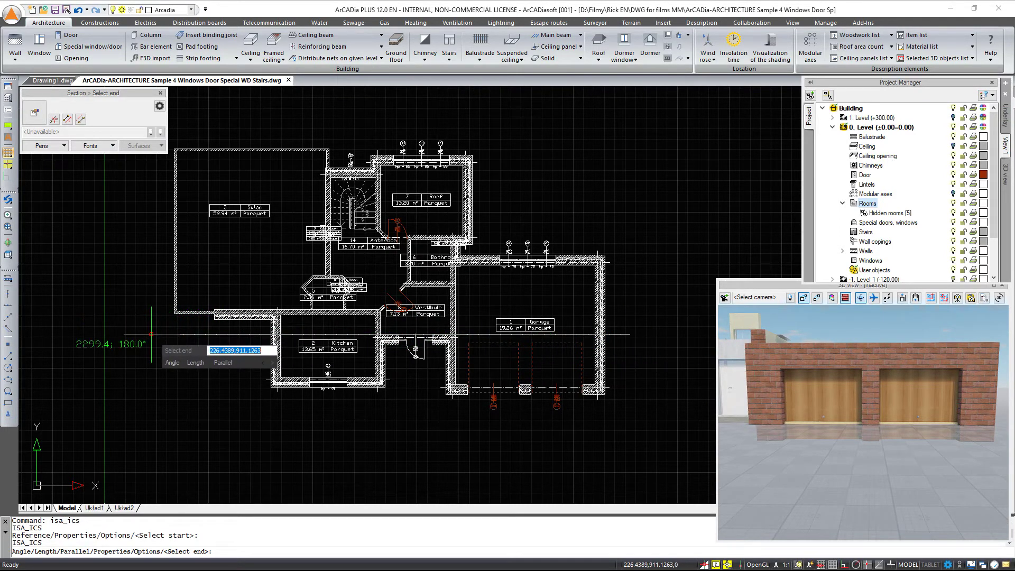
click(152, 335)
click(152, 306)
- Place the cross-section drawing directly below the floor plan
scroll(309, 438, down, 1)
scroll(310, 438, up, 1)
scroll(354, 386, down, 1)
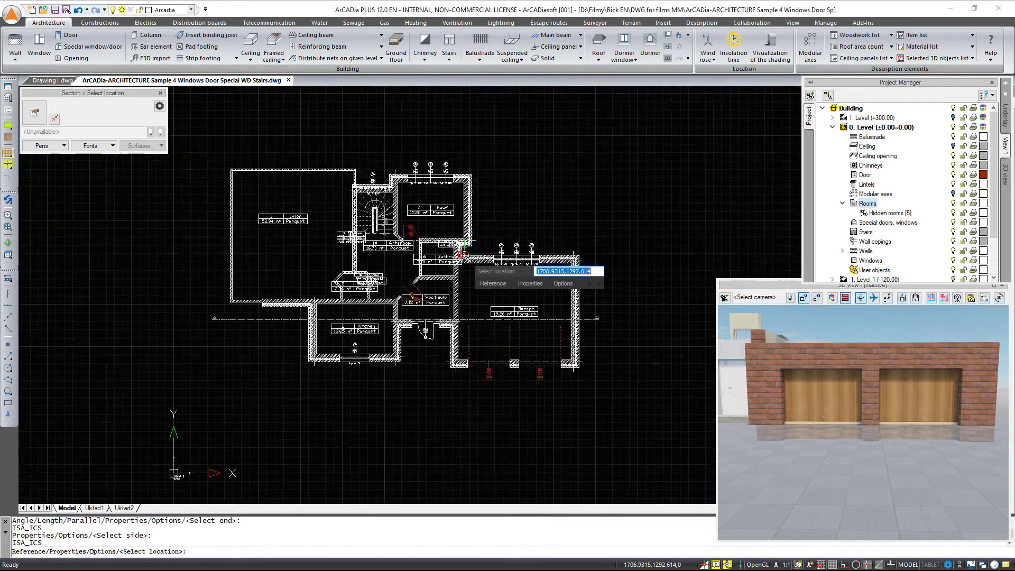
scroll(364, 363, down, 1)
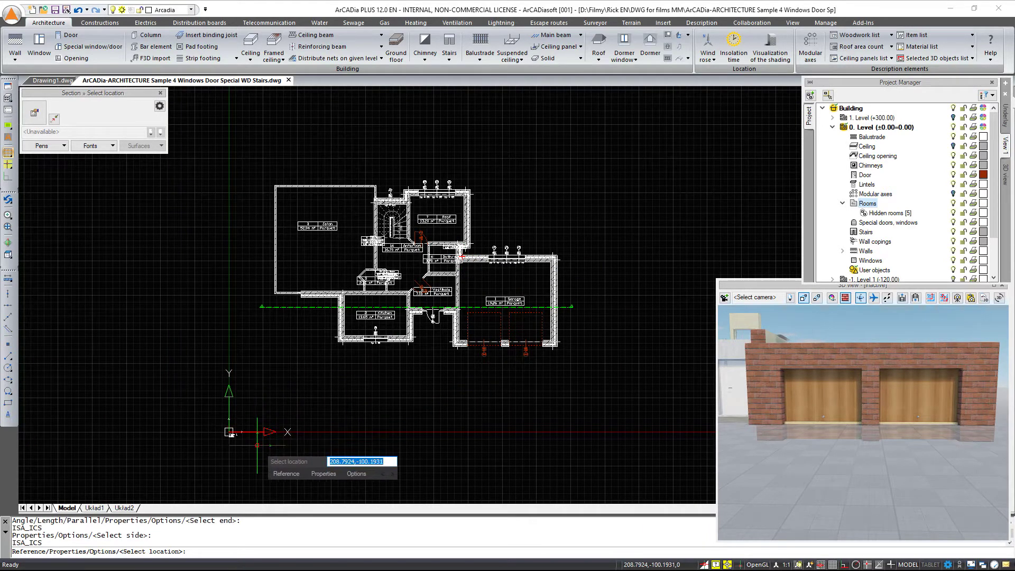
click(246, 447)
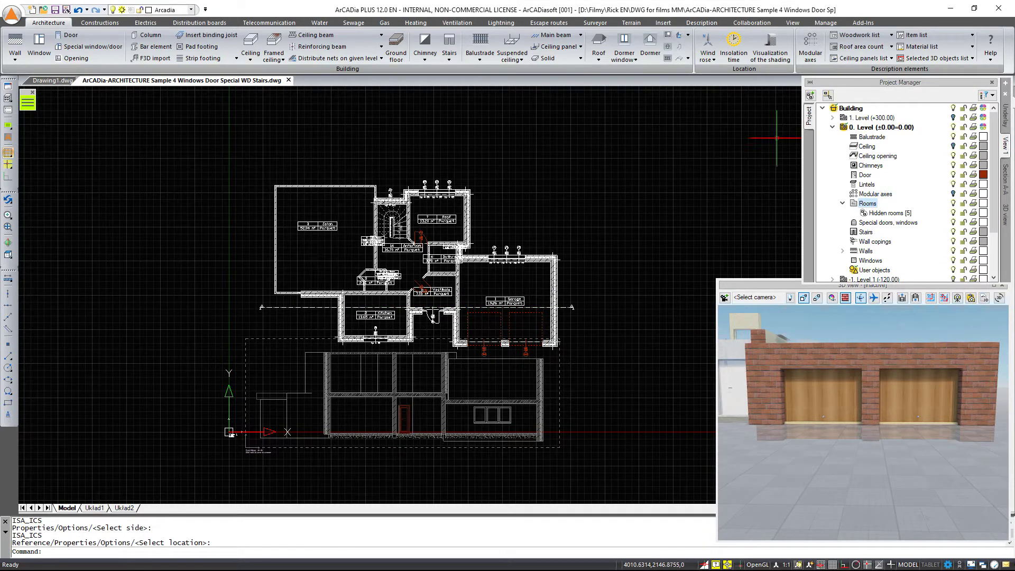
- Activate the section A-A view and turn off the ground floor option in the properties of the garage room
click(1007, 178)
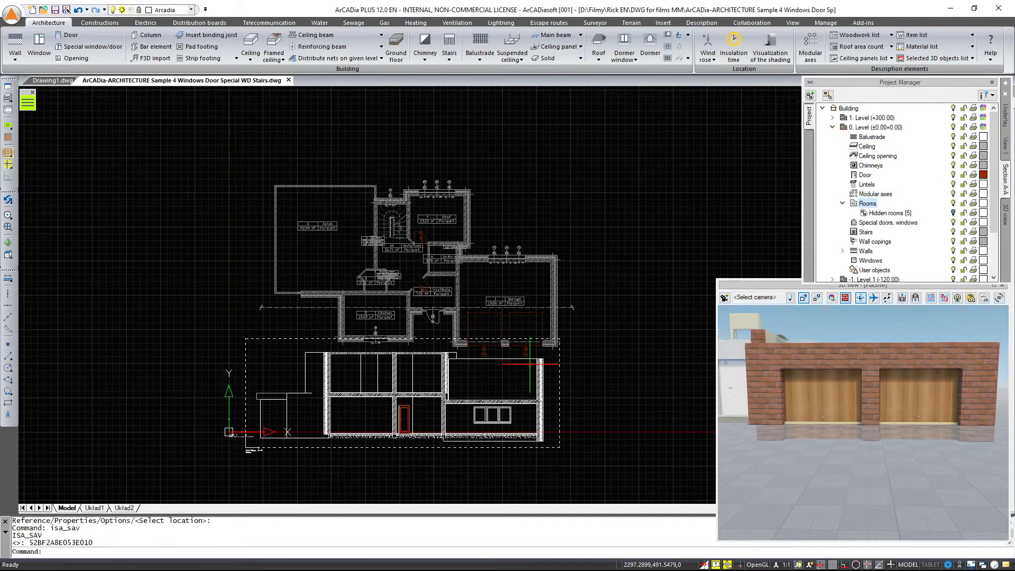
click(494, 435)
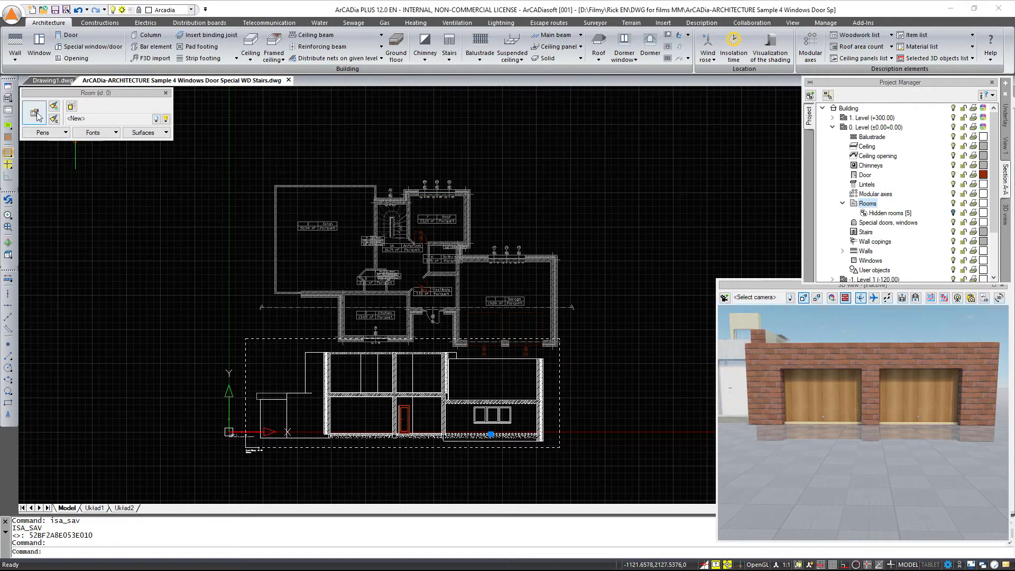
key(Escape)
double_click(477, 312)
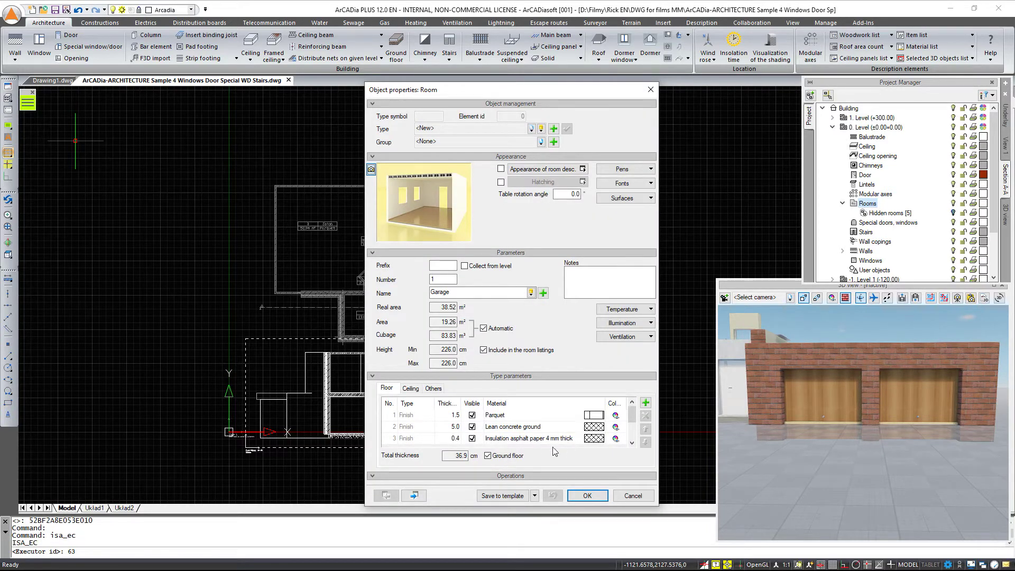
click(488, 457)
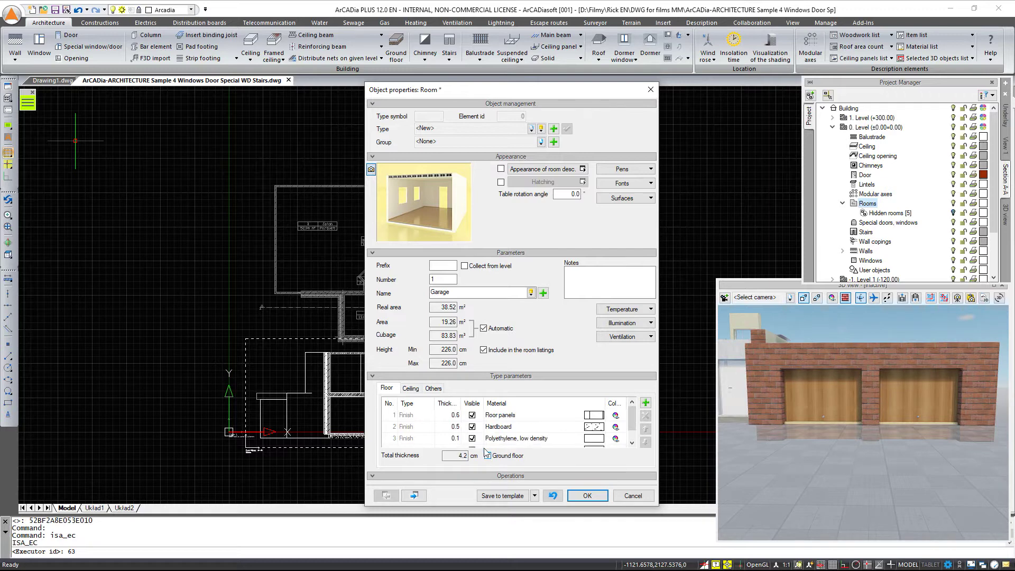
- Delete the floor panels, hardboard, polyethylene and cement layers from the garage floor and apply the change
click(487, 418)
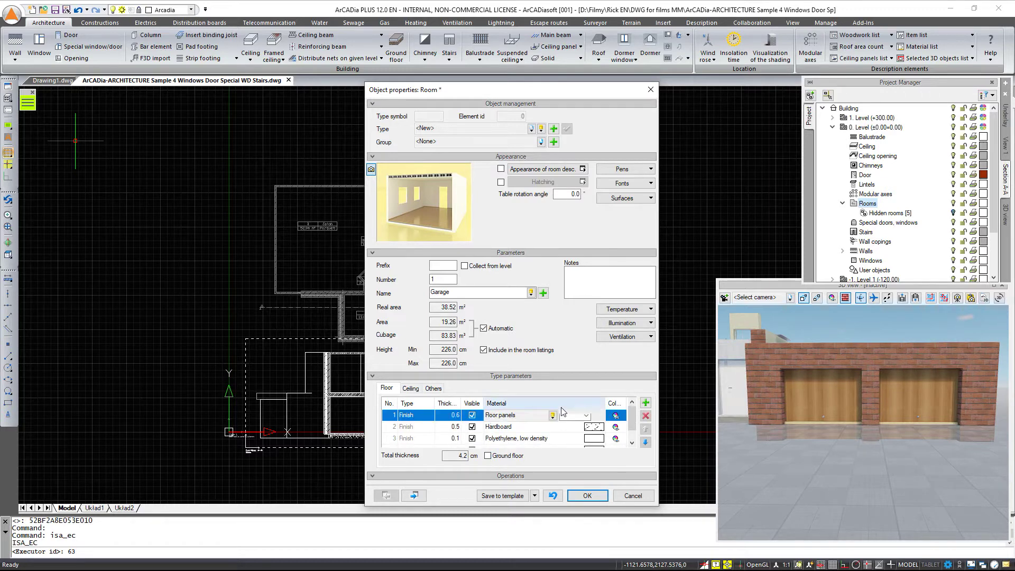
click(645, 416)
click(526, 416)
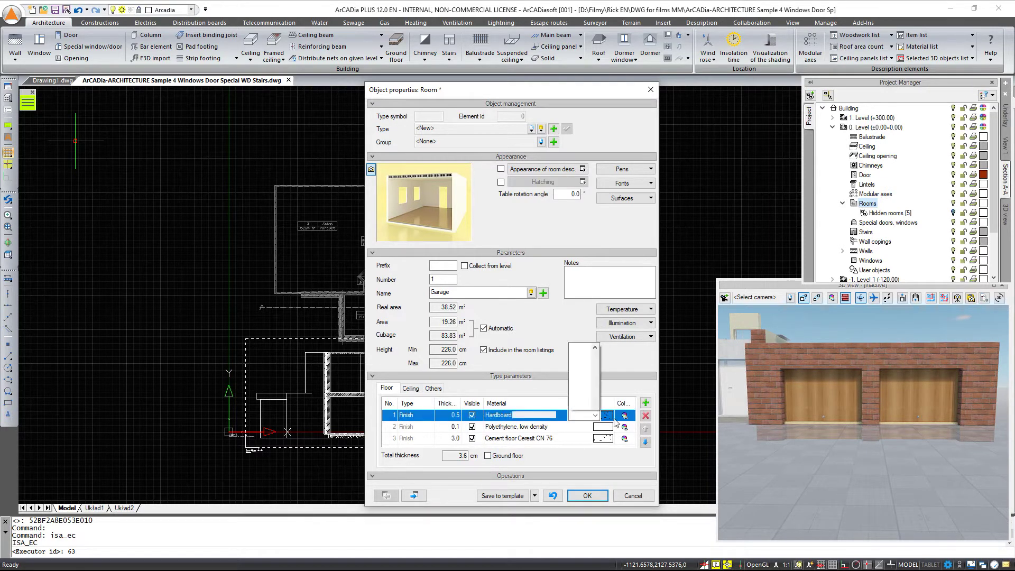
click(646, 416)
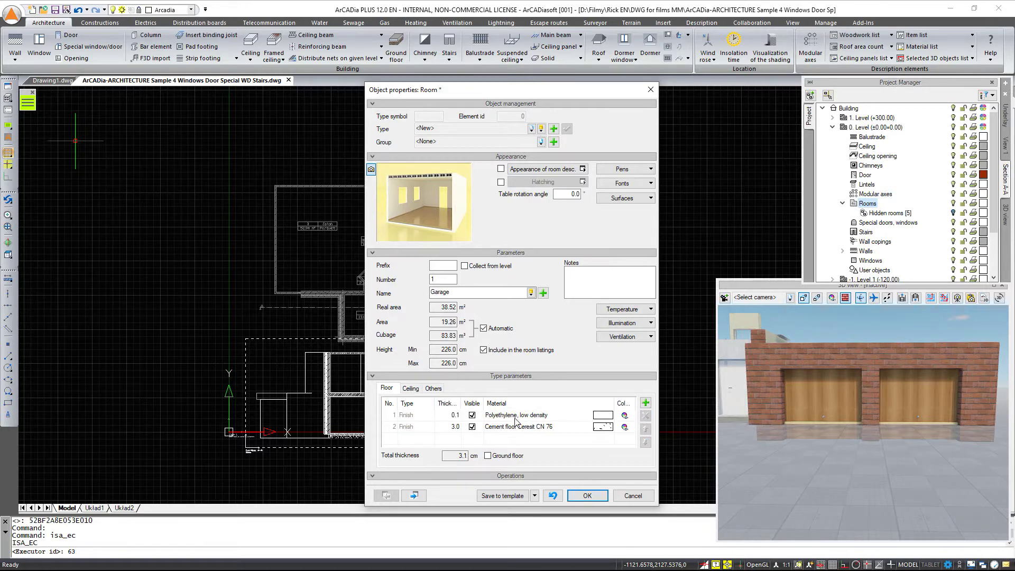
click(516, 416)
click(607, 416)
click(645, 417)
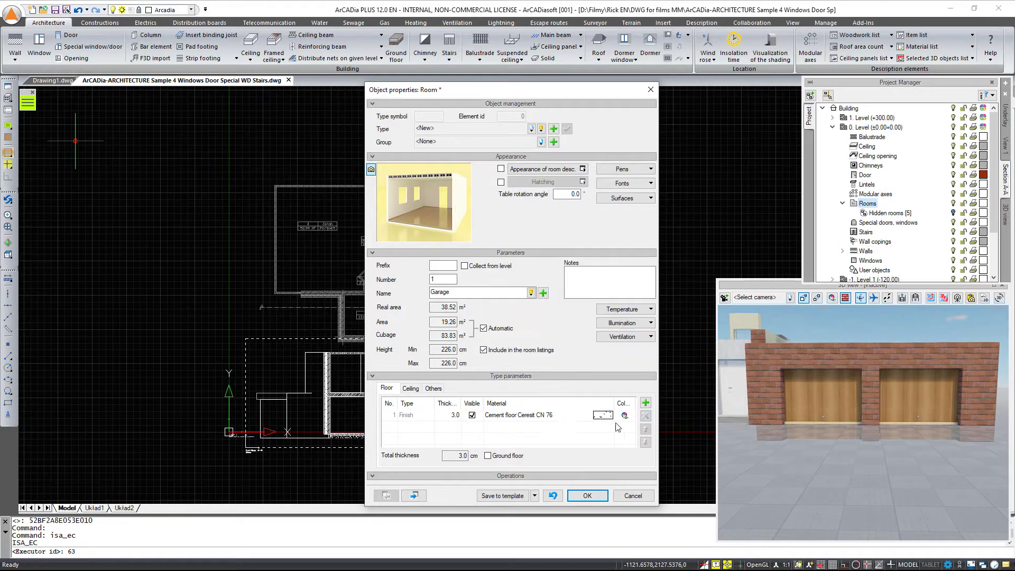
click(525, 417)
click(645, 418)
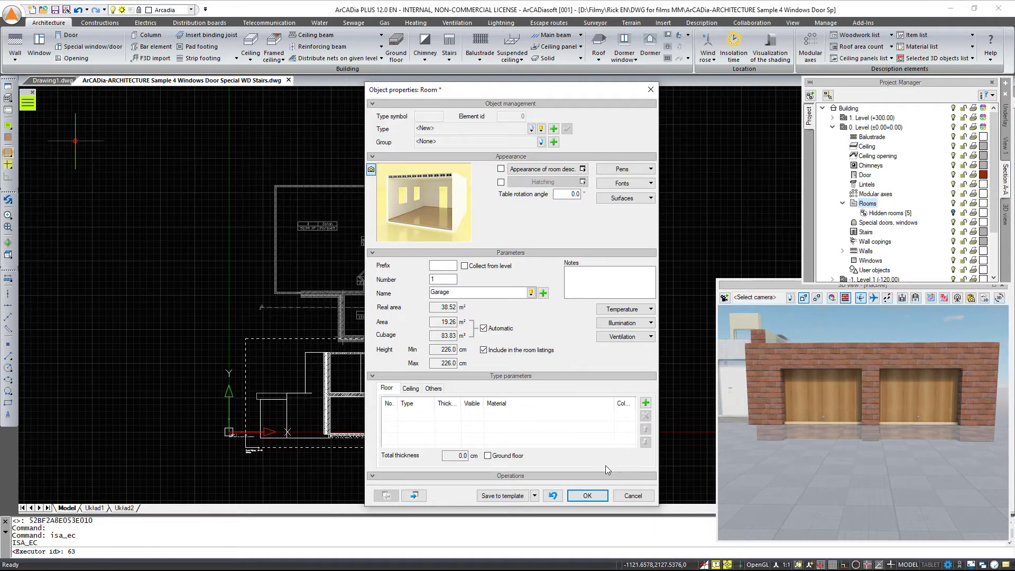
click(588, 496)
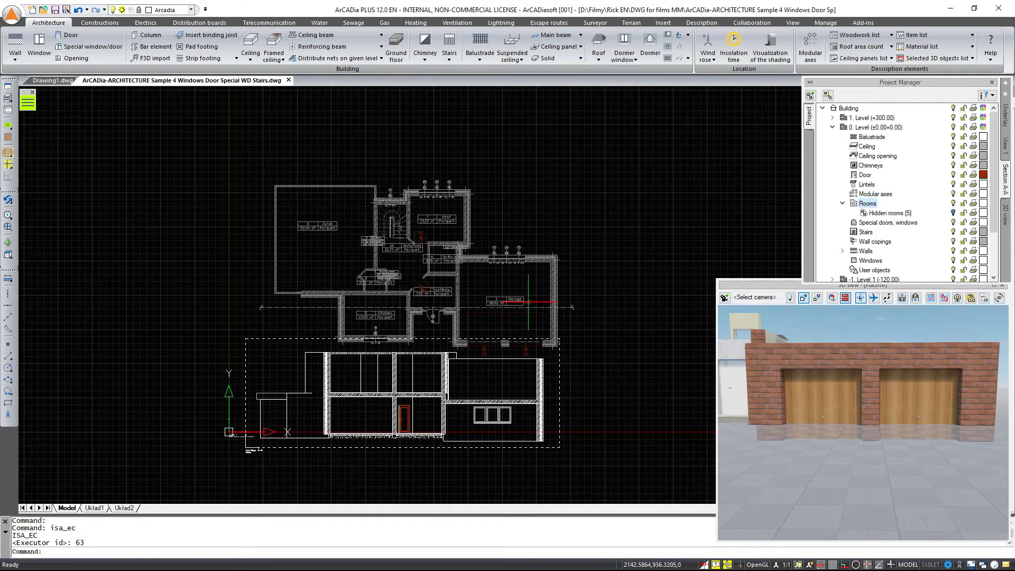
- Check the bottom edge level of the garage's front brick wall in its properties, opening them from the 3D view
mouse_move(762, 345)
click(836, 350)
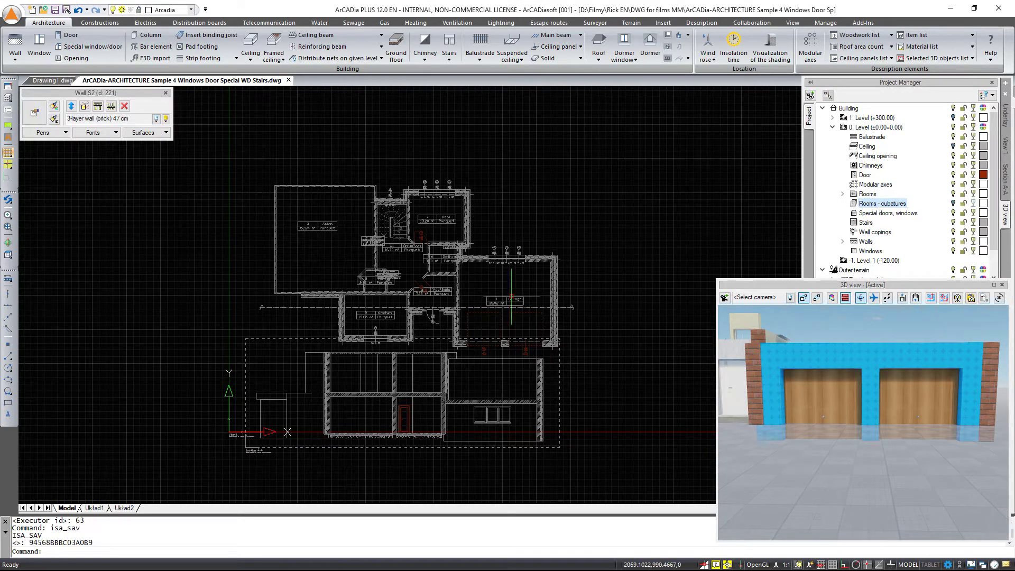
click(35, 114)
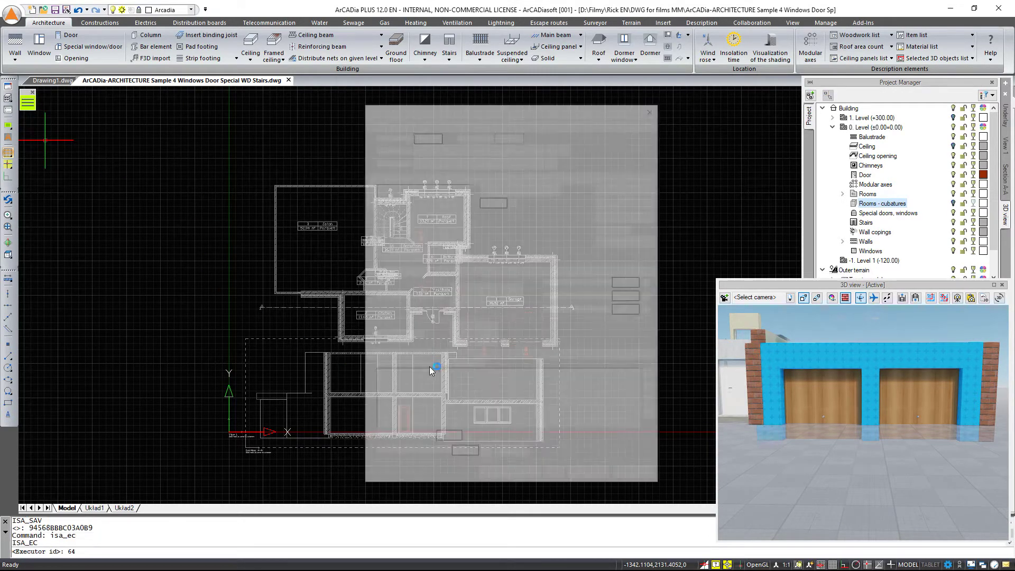
click(632, 282)
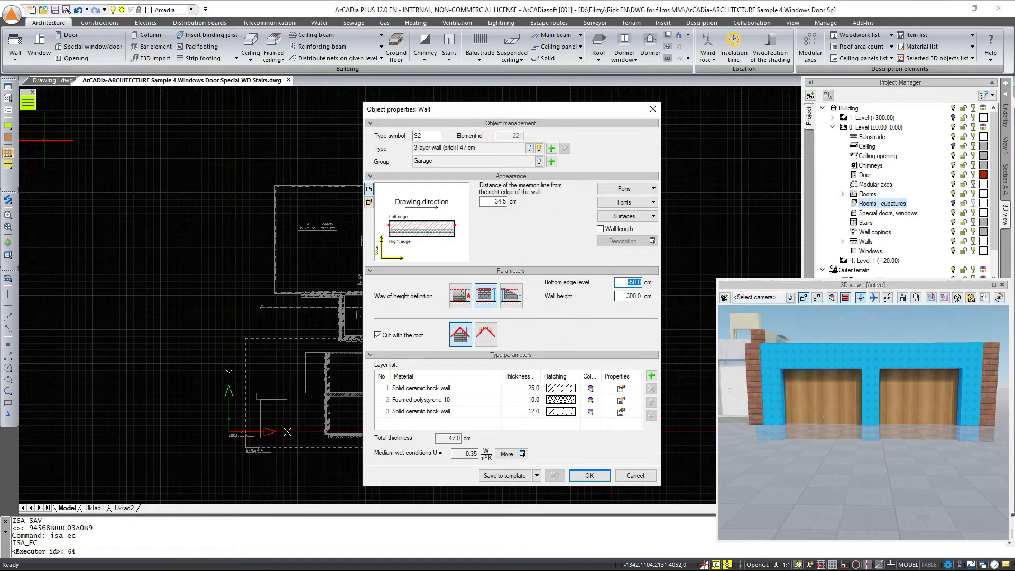
click(635, 476)
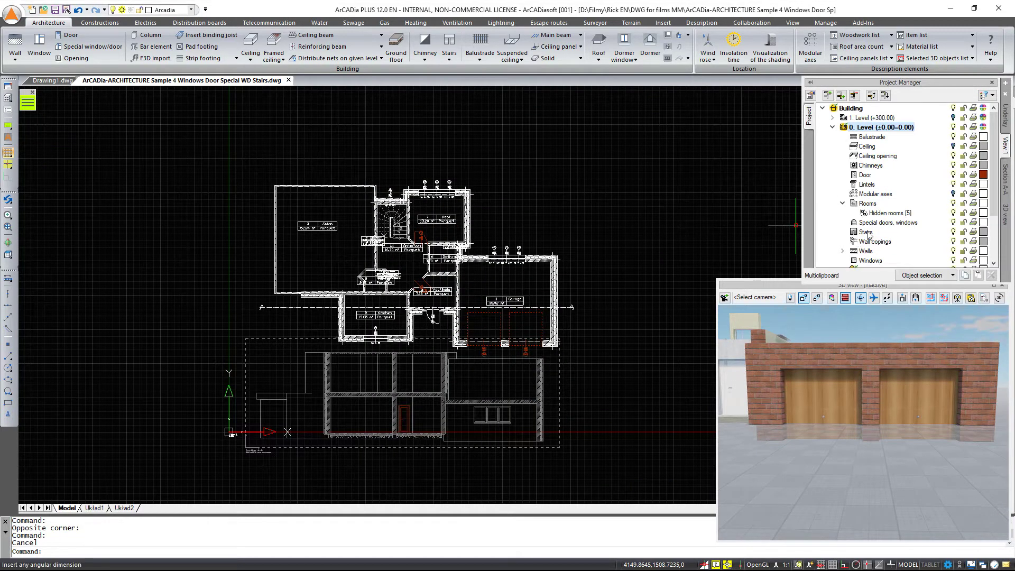
- Select Level -1 in the project tree and set the plan's garage room as a ground floor
scroll(876, 227, down, 1)
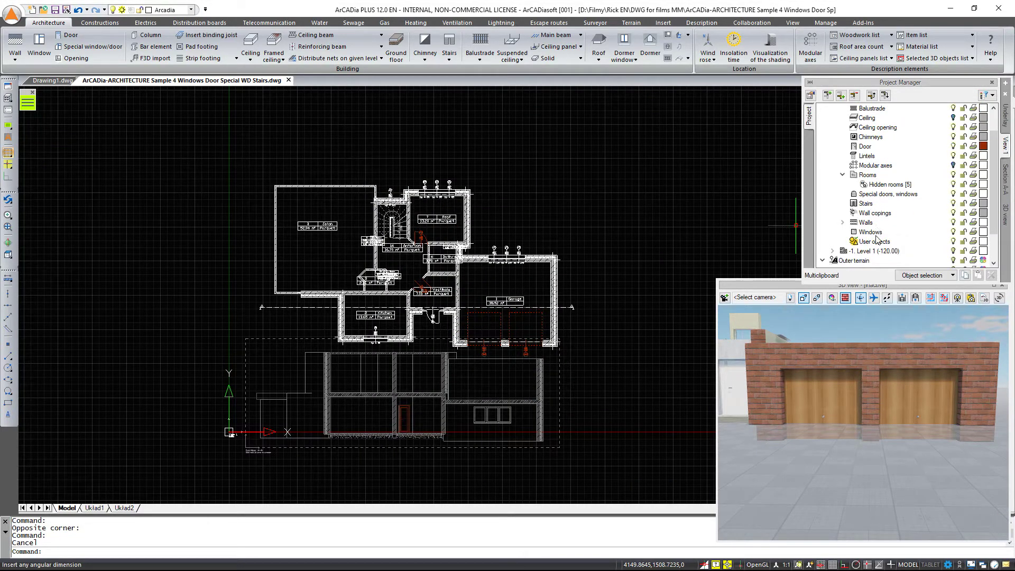
click(873, 252)
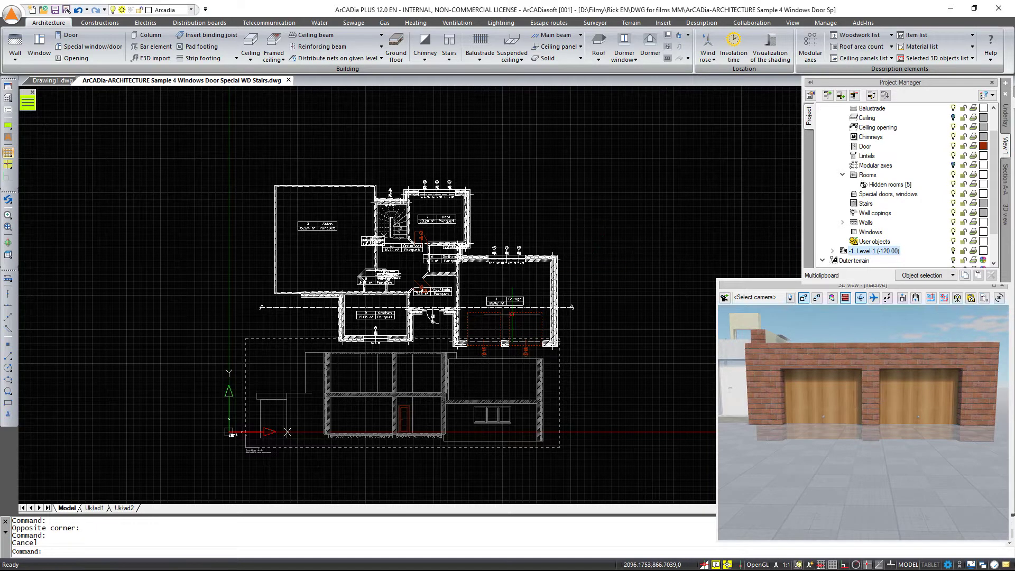
click(505, 301)
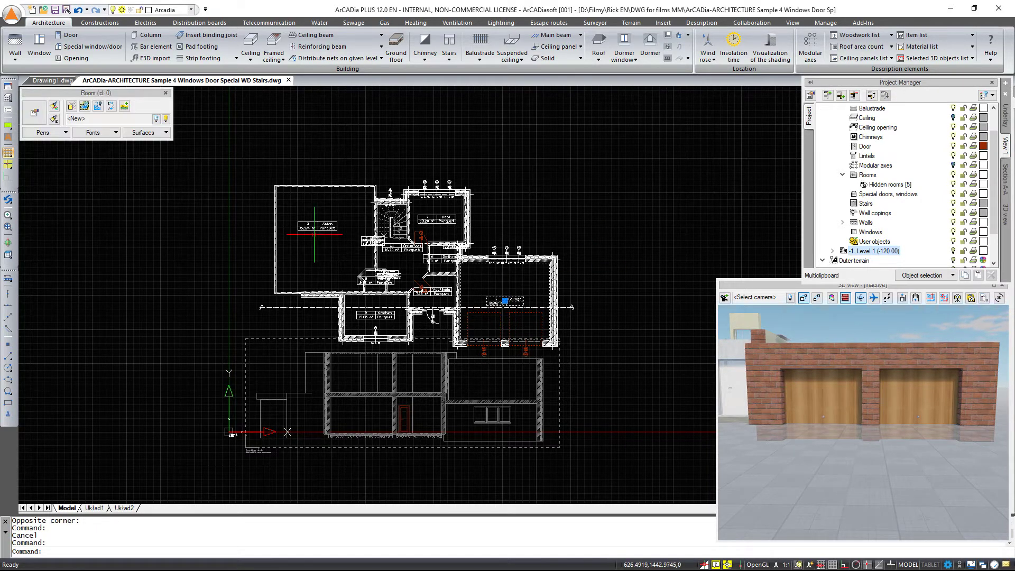
click(125, 108)
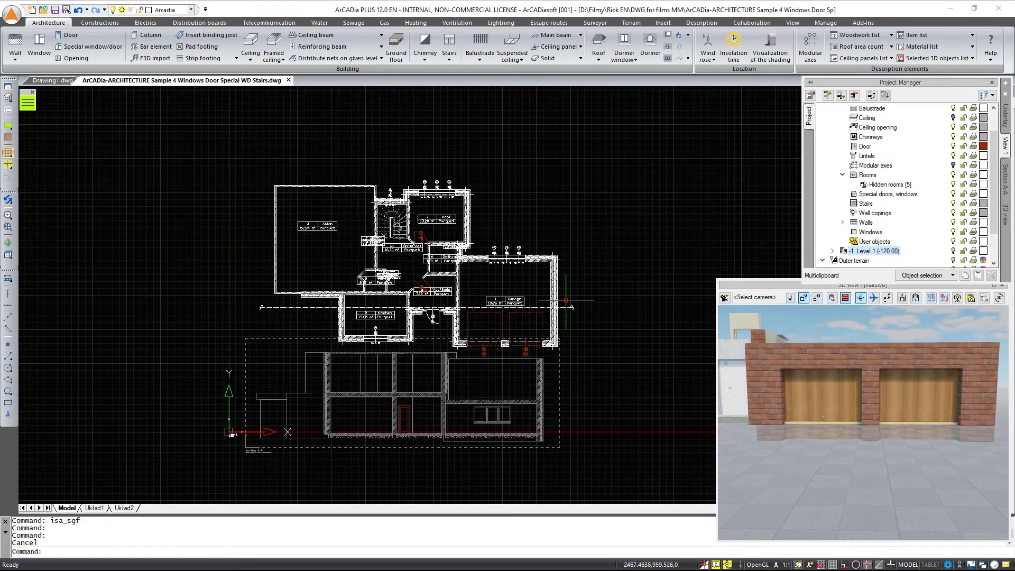
- Change the garage floor's top layer material to Terrazzo in the room properties
click(505, 301)
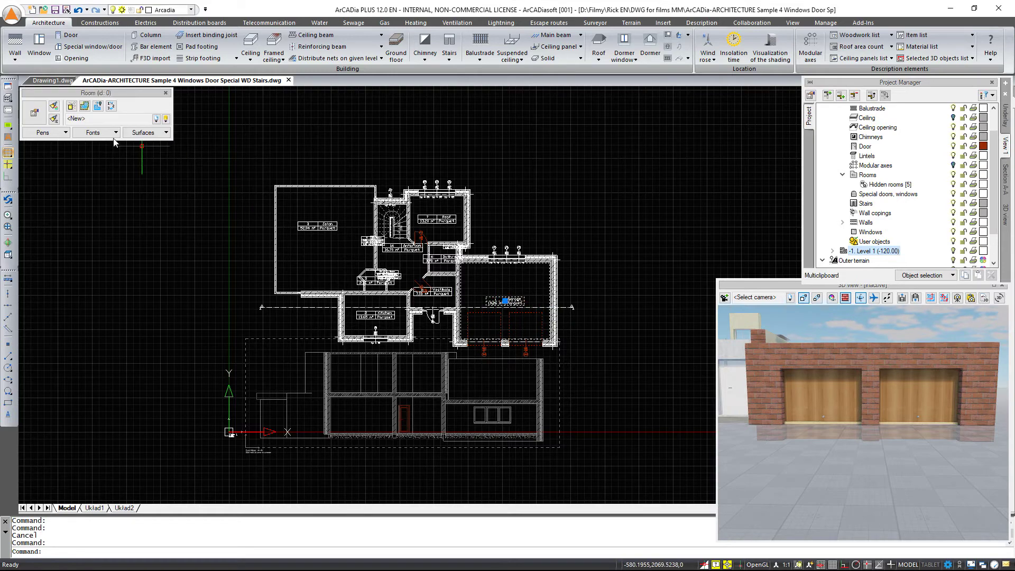
click(30, 121)
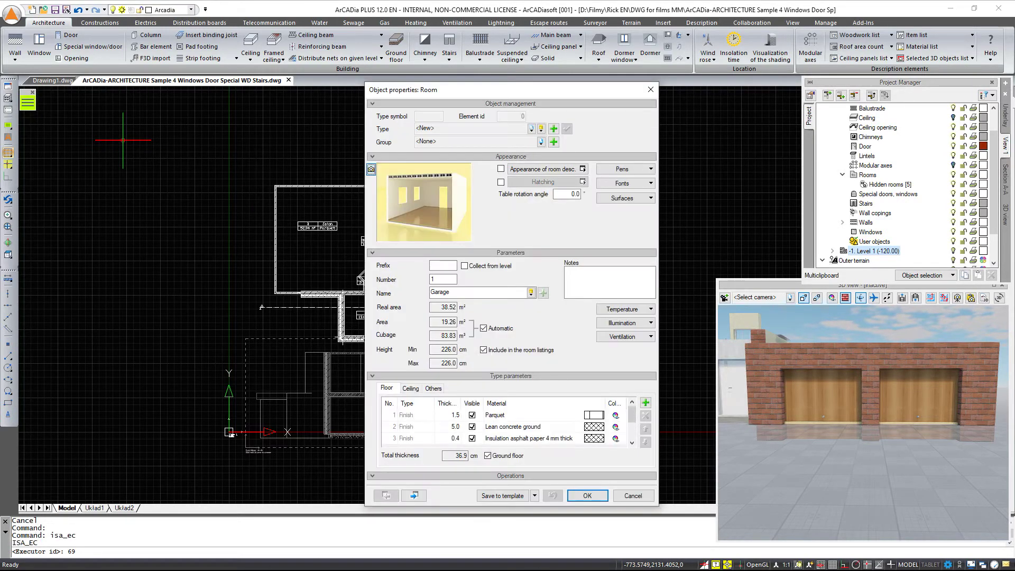
click(496, 416)
click(553, 417)
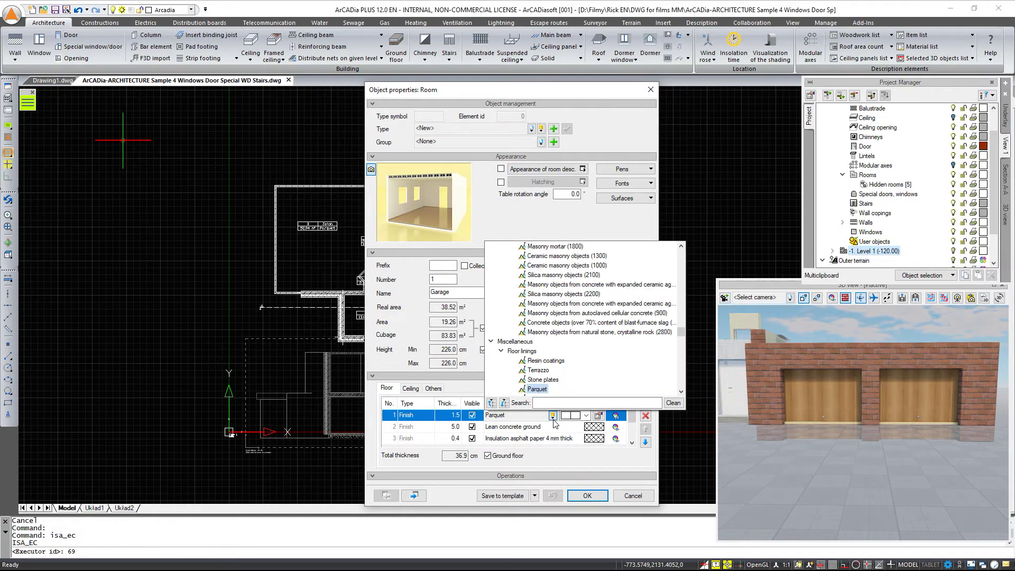
click(538, 390)
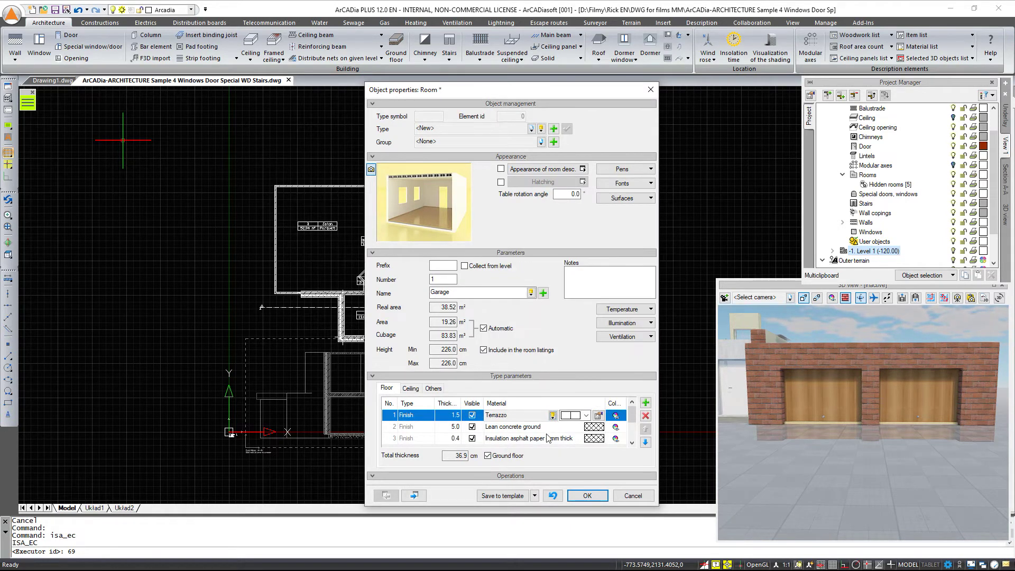
- Move the garage floor's Concrete of high density 2400 and Sand layers above the bottom boundary of the level
scroll(548, 438, down, 2)
scroll(549, 439, down, 1)
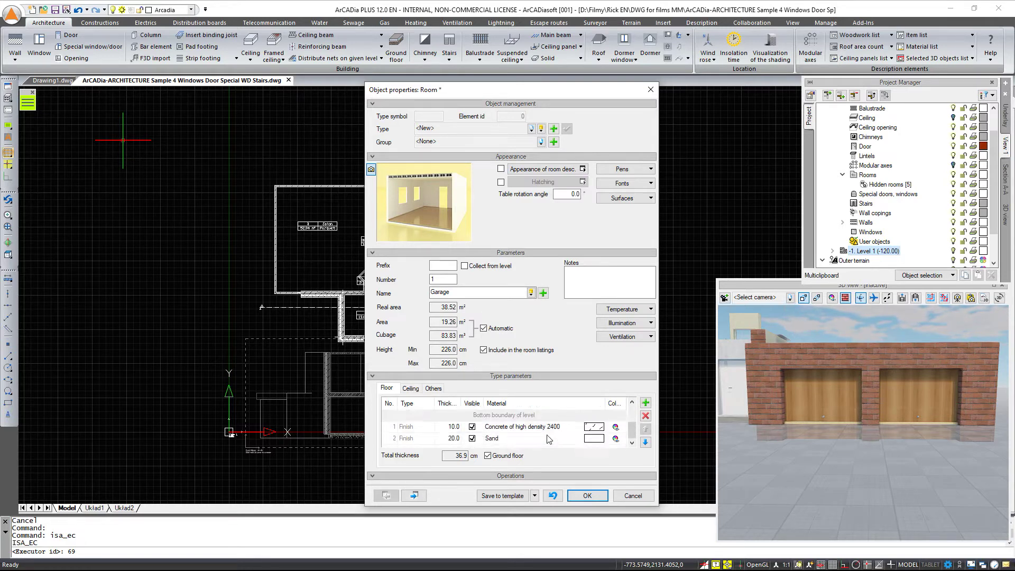
click(548, 432)
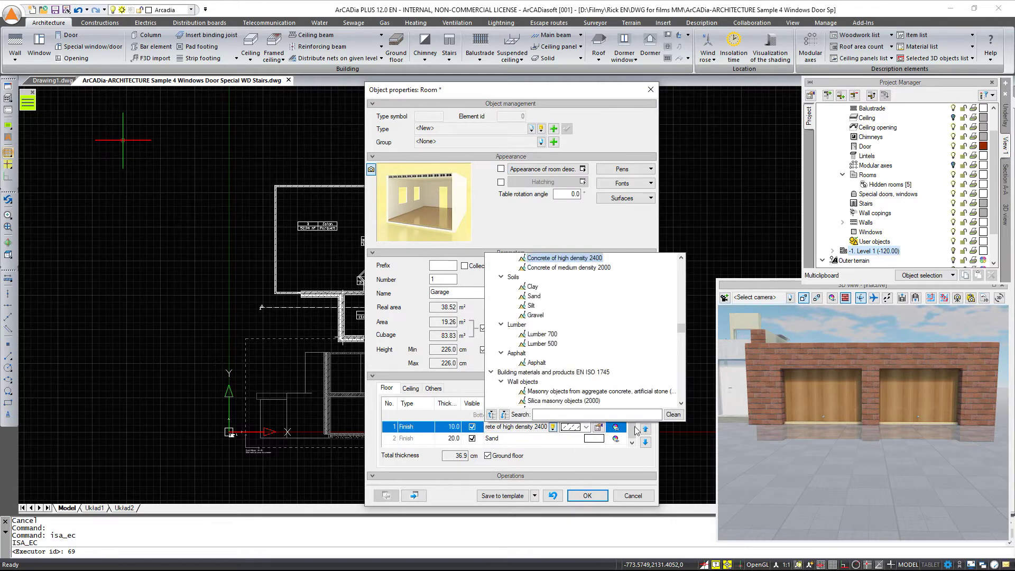
click(646, 430)
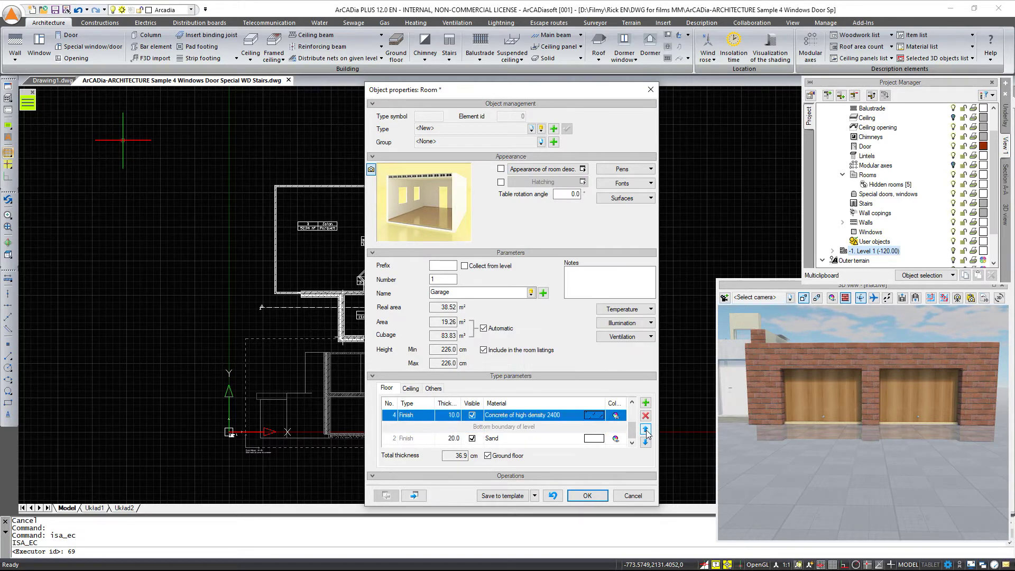
click(492, 438)
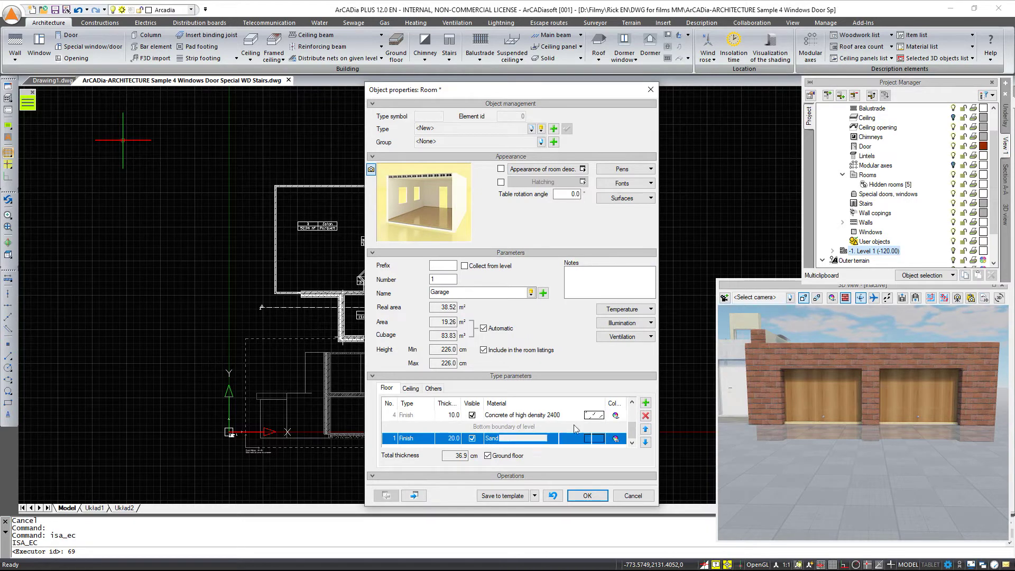
click(646, 429)
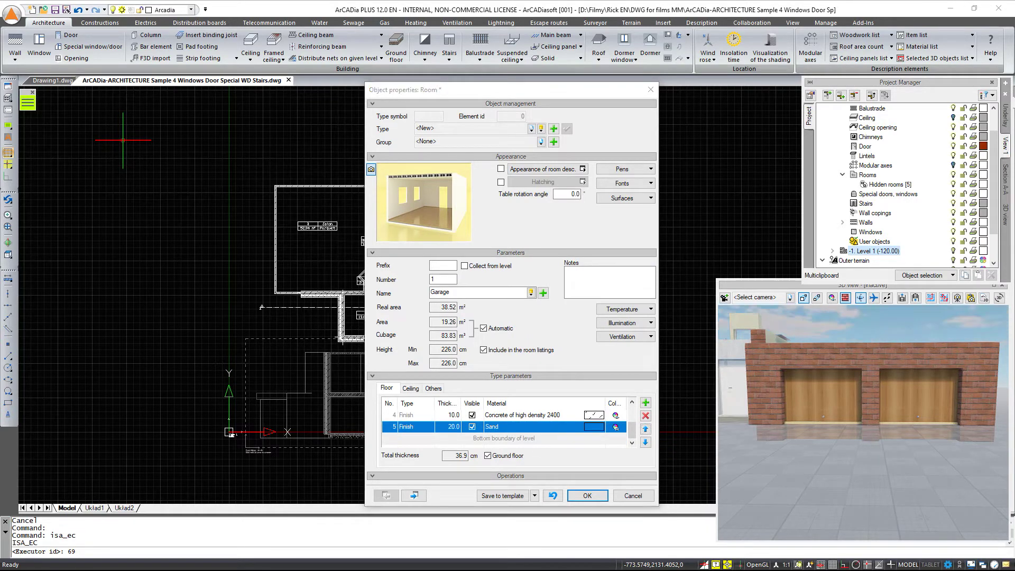
- Add a new garage floor layer with the material Soil and accept its material parameters
click(645, 403)
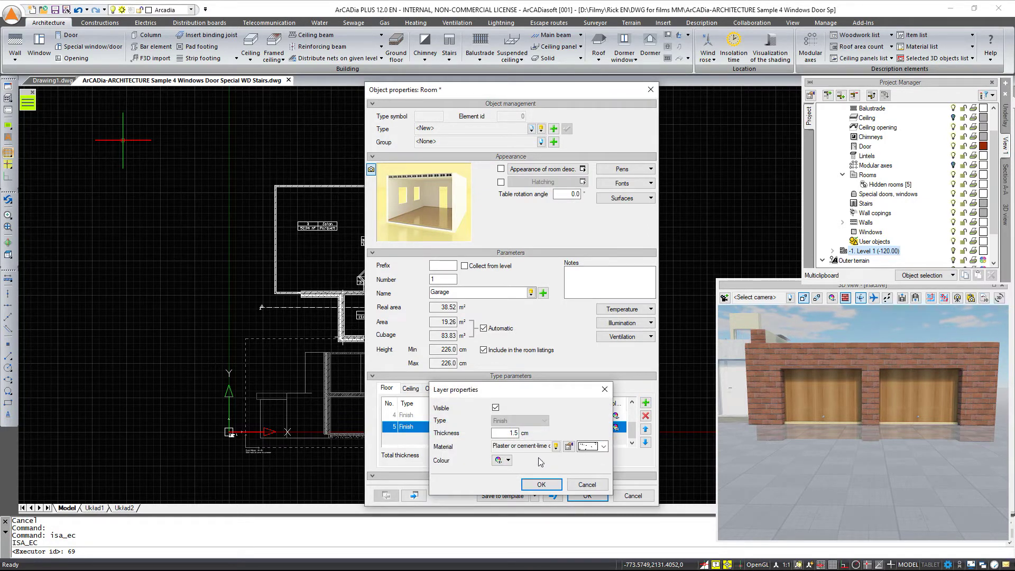
click(555, 447)
click(557, 434)
text(s)
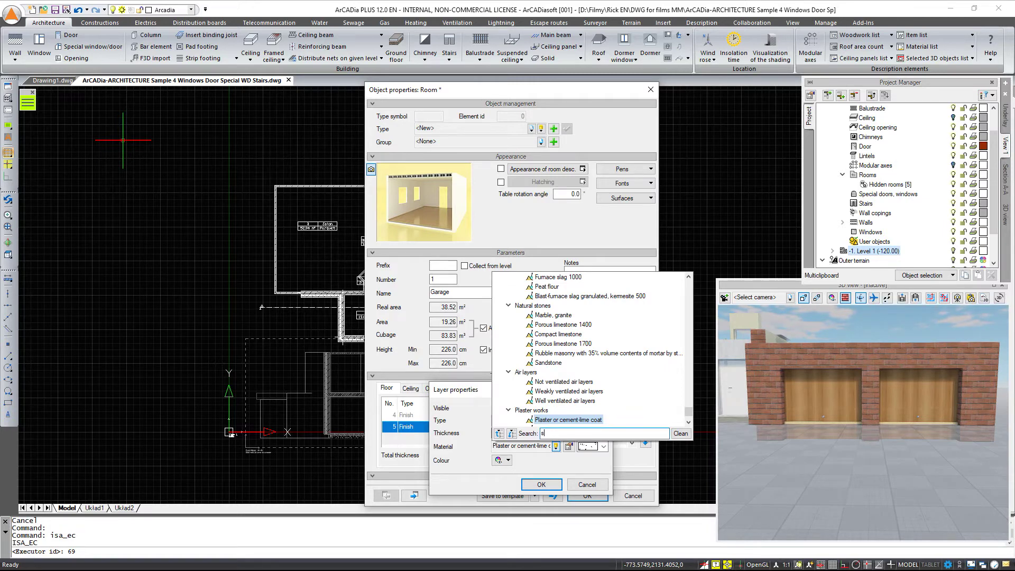
text(oil)
click(540, 296)
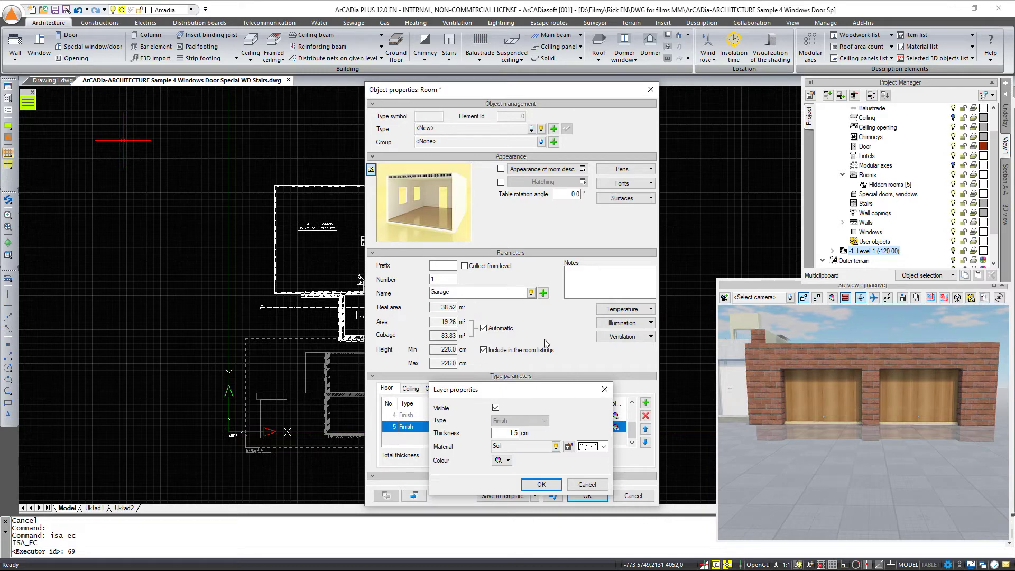
click(570, 447)
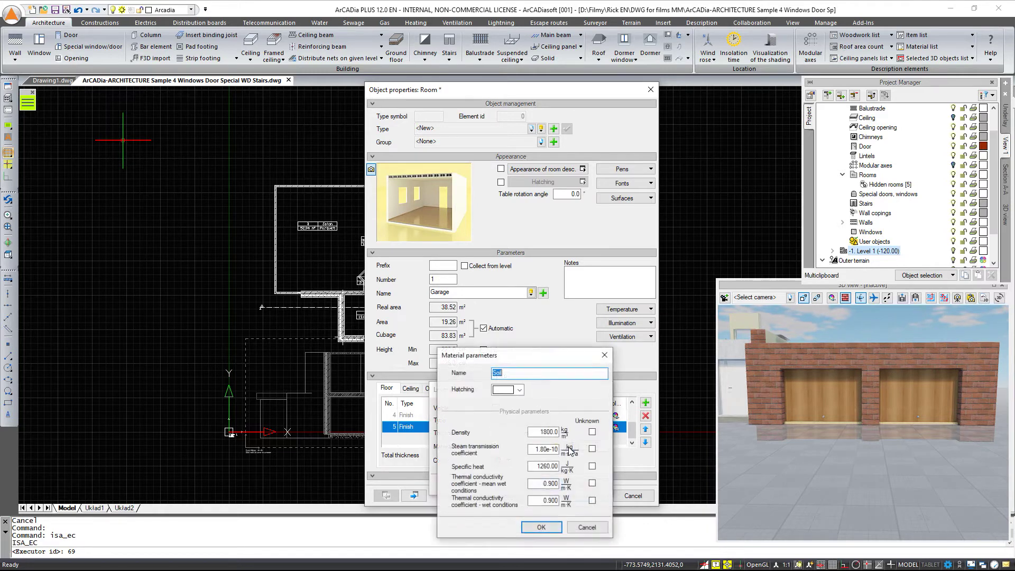
click(541, 527)
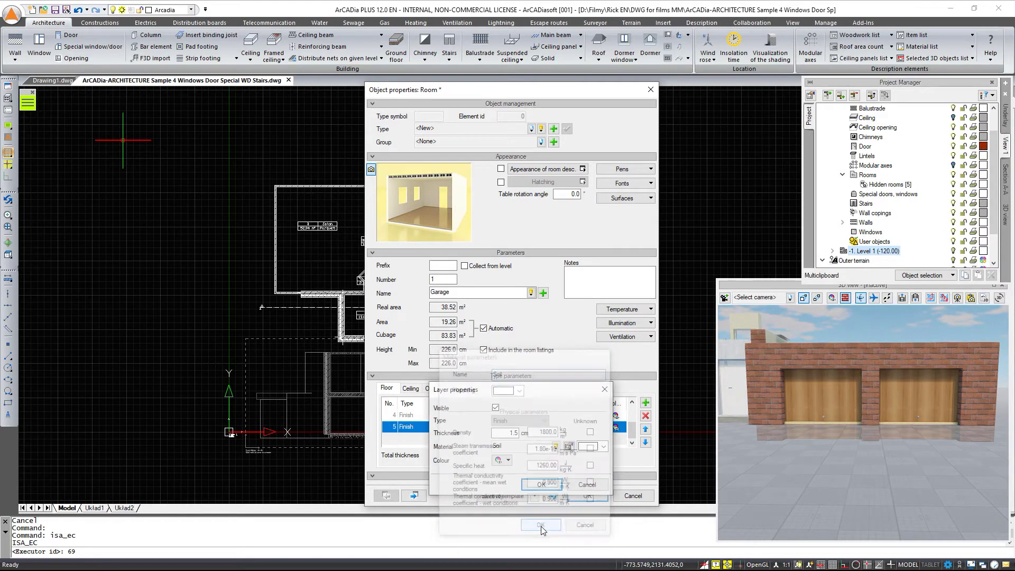
- Set the Soil layer's thickness to 33.1 cm, move it above the bottom boundary of the level and apply the room properties
drag(504, 434, 559, 438)
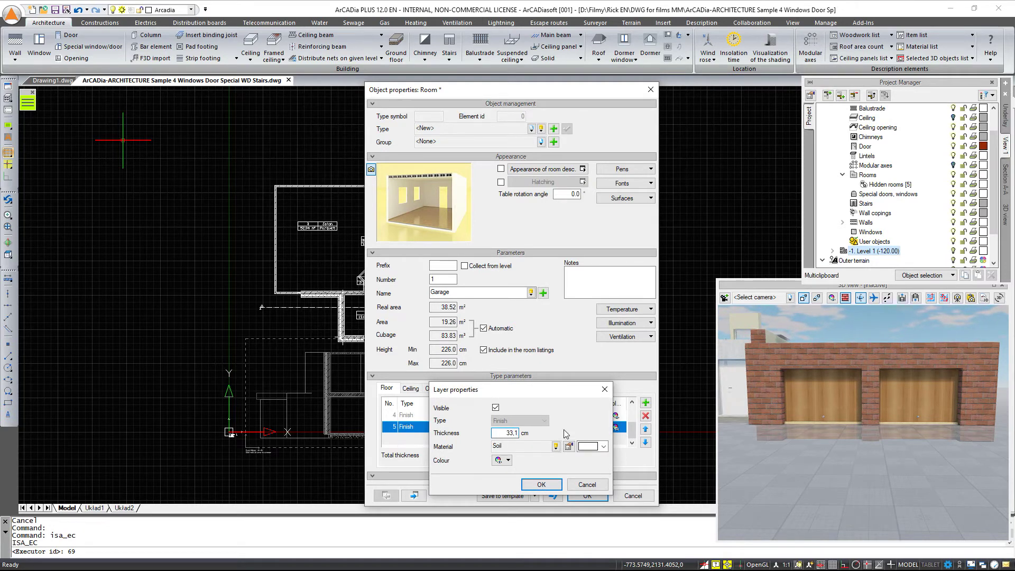
click(548, 484)
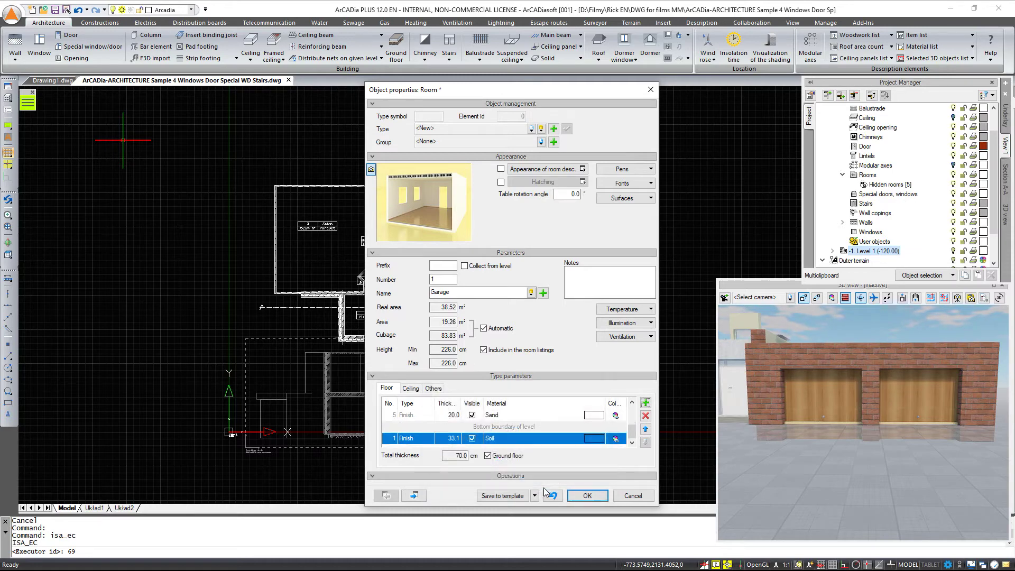
click(646, 429)
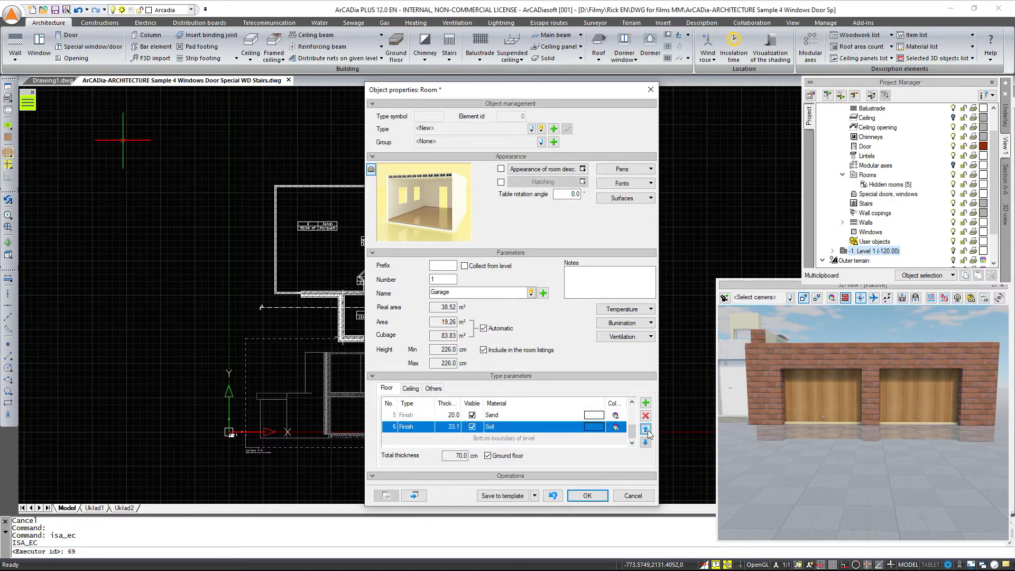
click(605, 497)
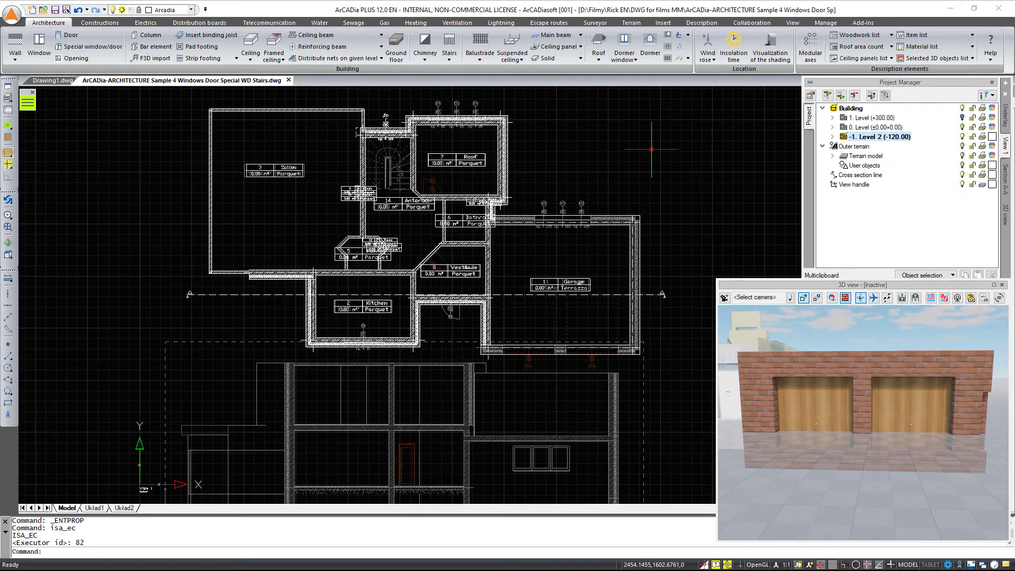
- Insert a cross-section cut vertically through the garage on the plan and place it to the right of the floor plan
click(1006, 87)
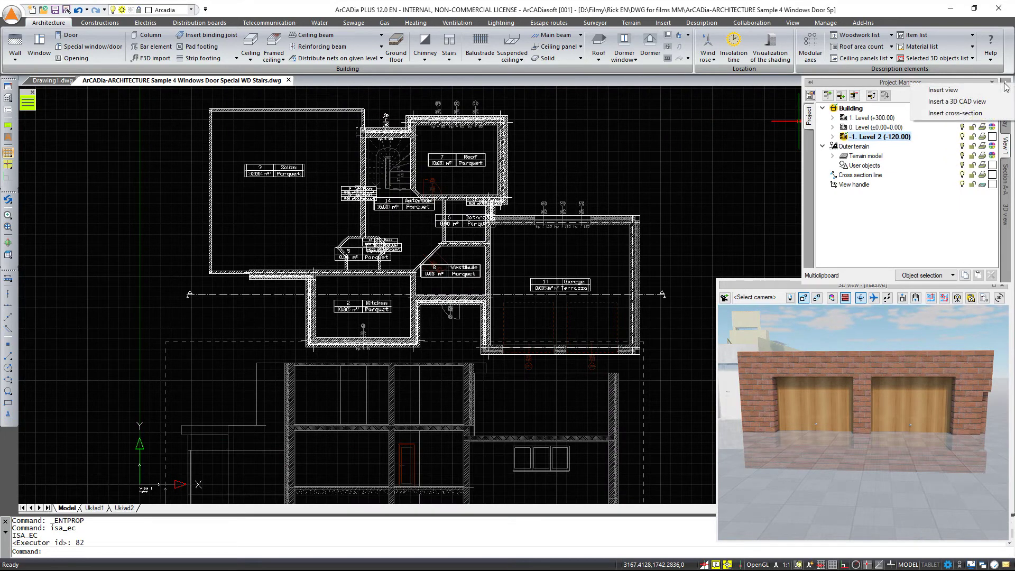
click(958, 113)
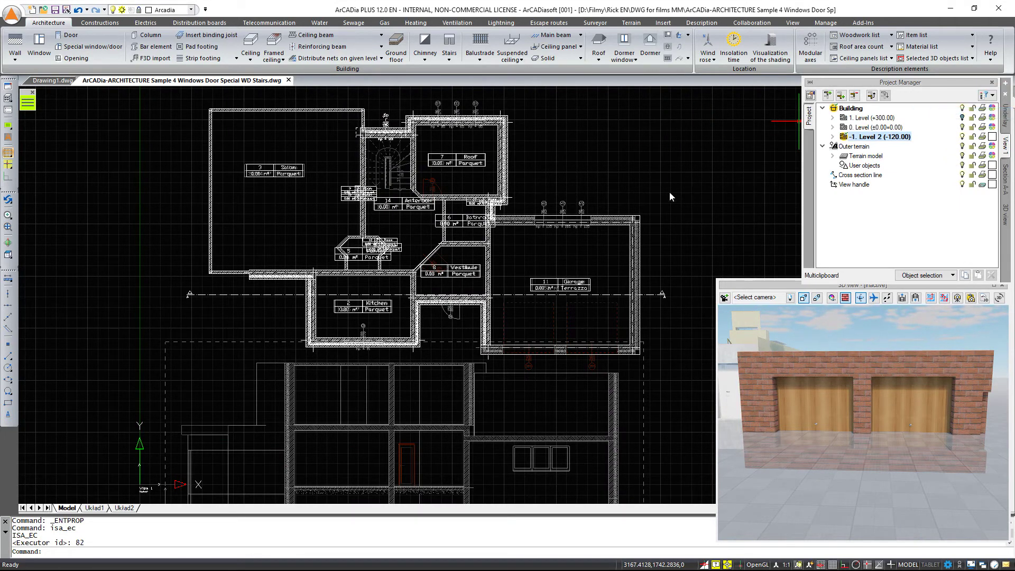
click(581, 205)
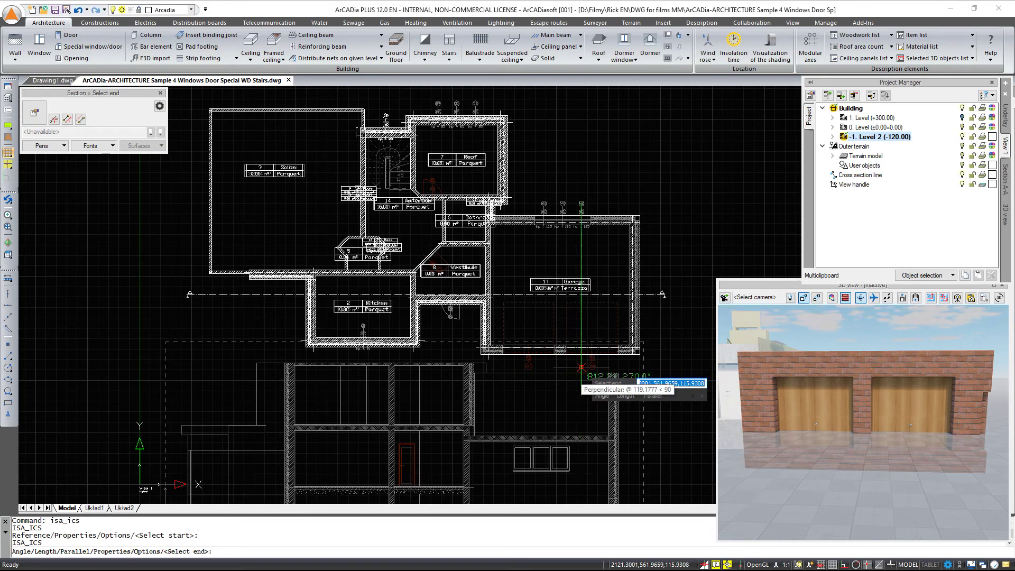
click(581, 367)
click(591, 367)
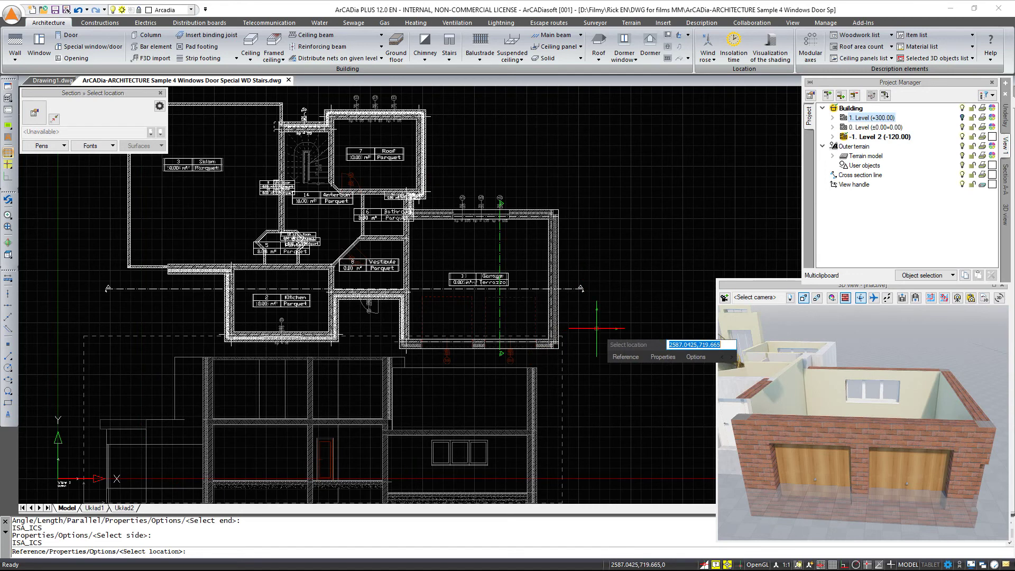
click(597, 328)
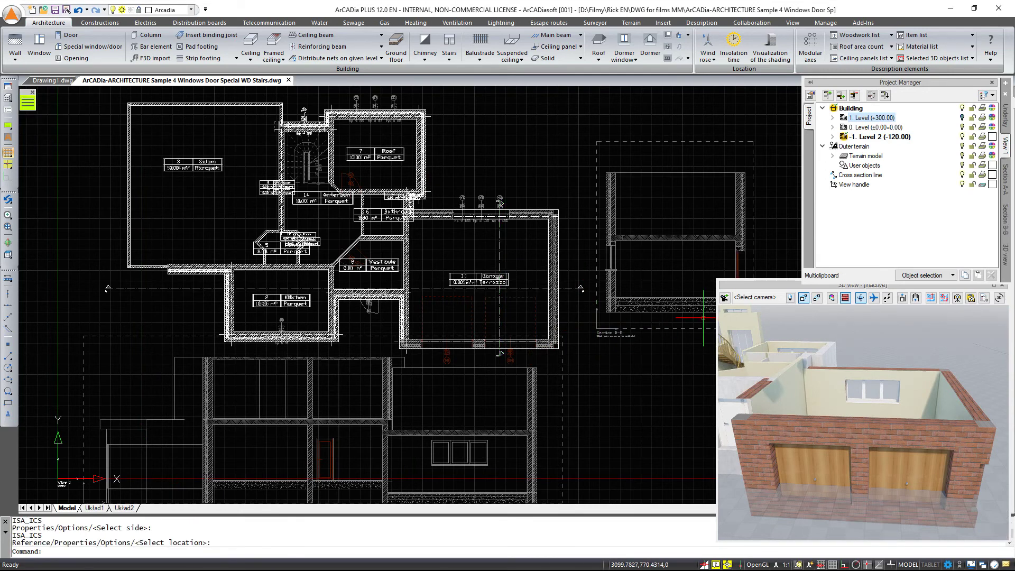
- Turn off the net in the 3D view options
click(798, 344)
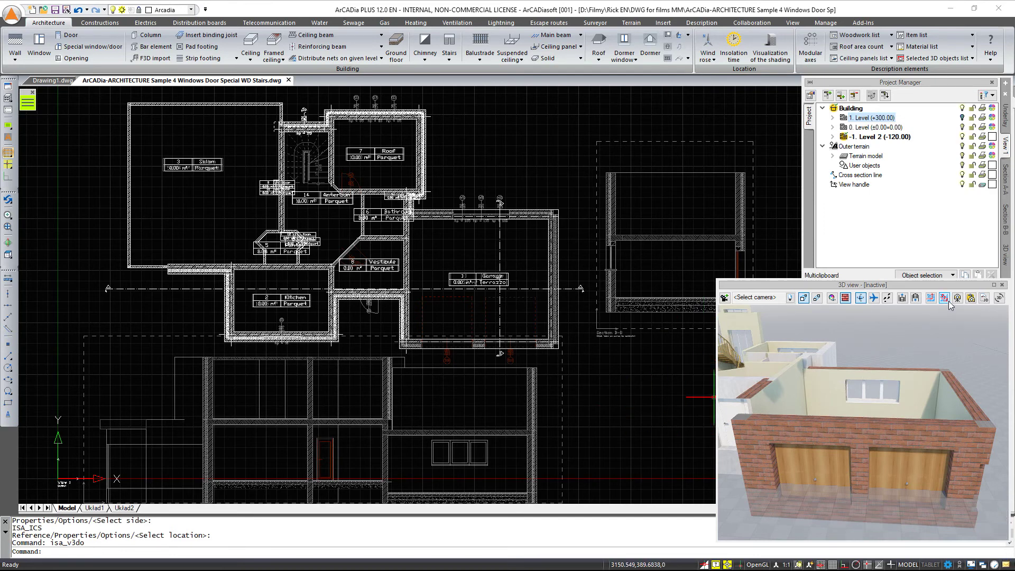
click(984, 298)
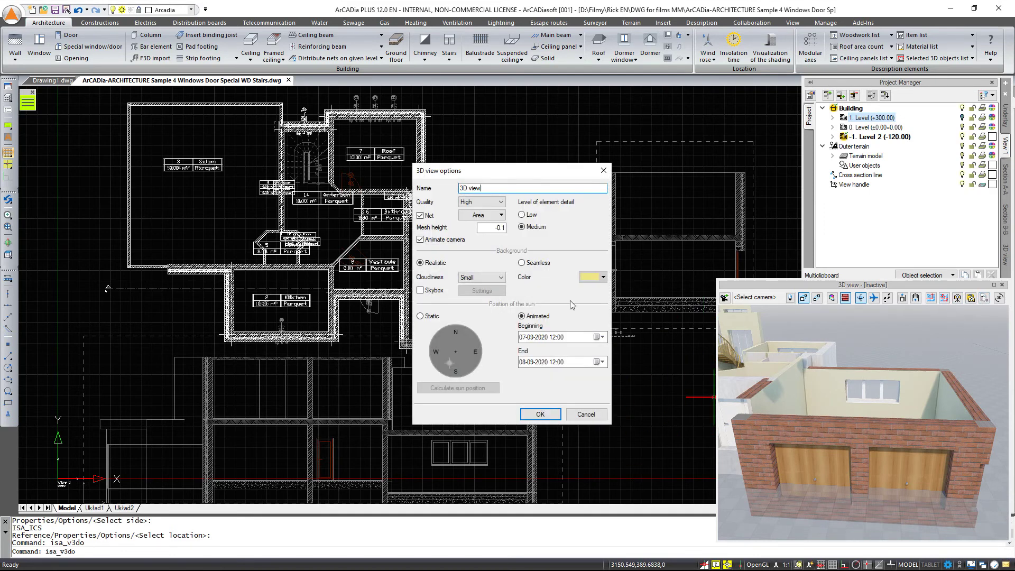
click(421, 216)
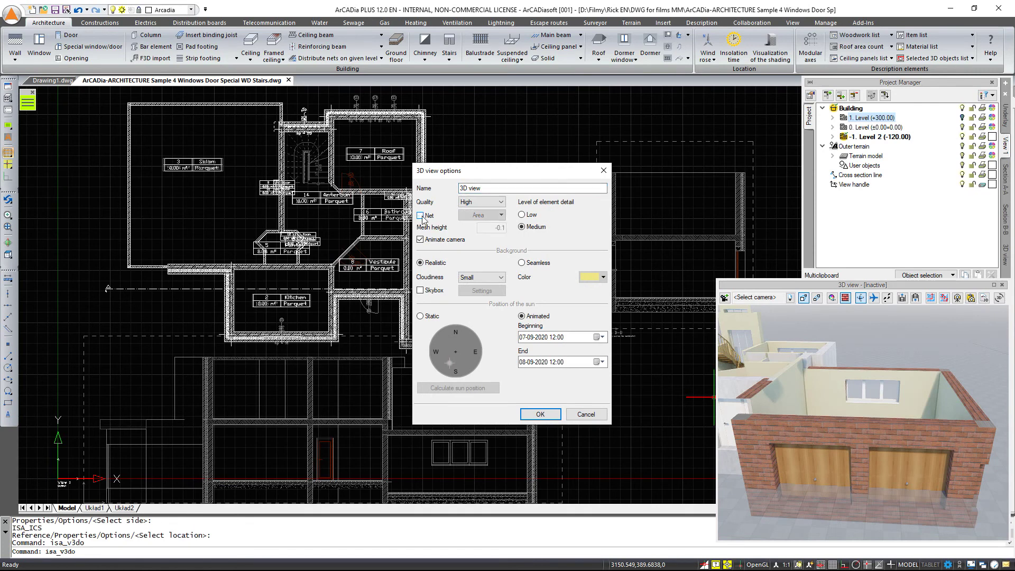
click(535, 414)
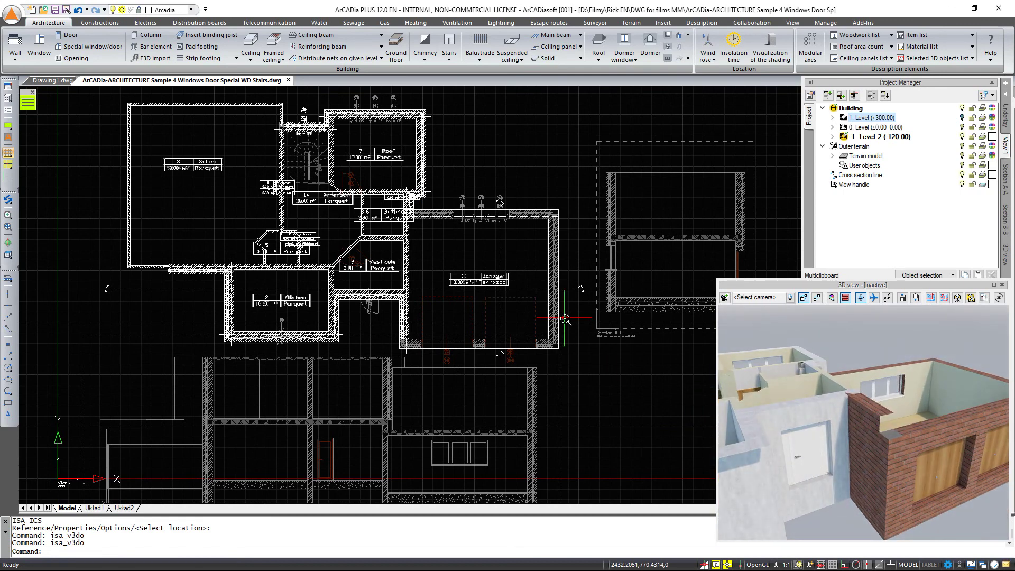
scroll(568, 317, down, 2)
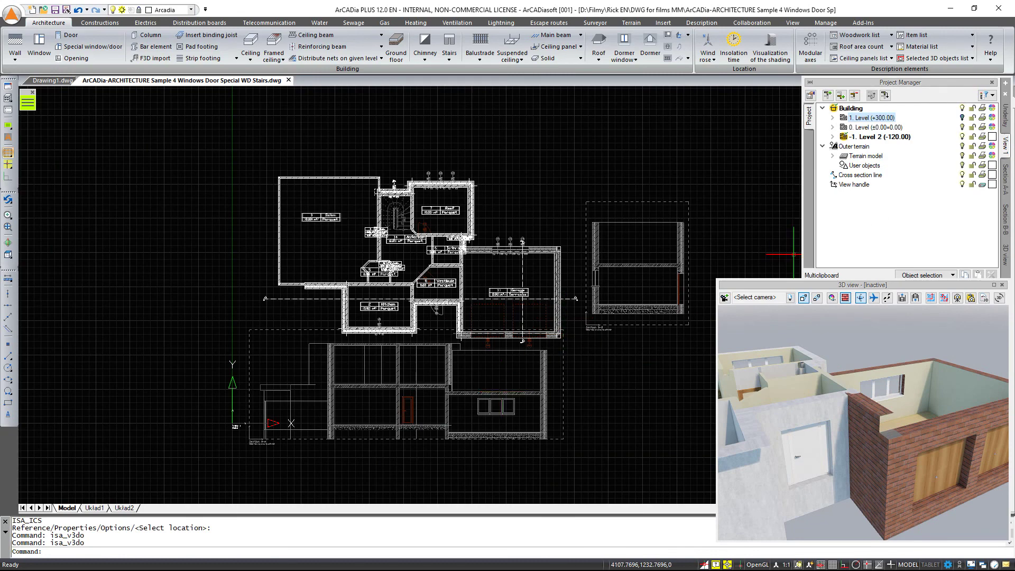